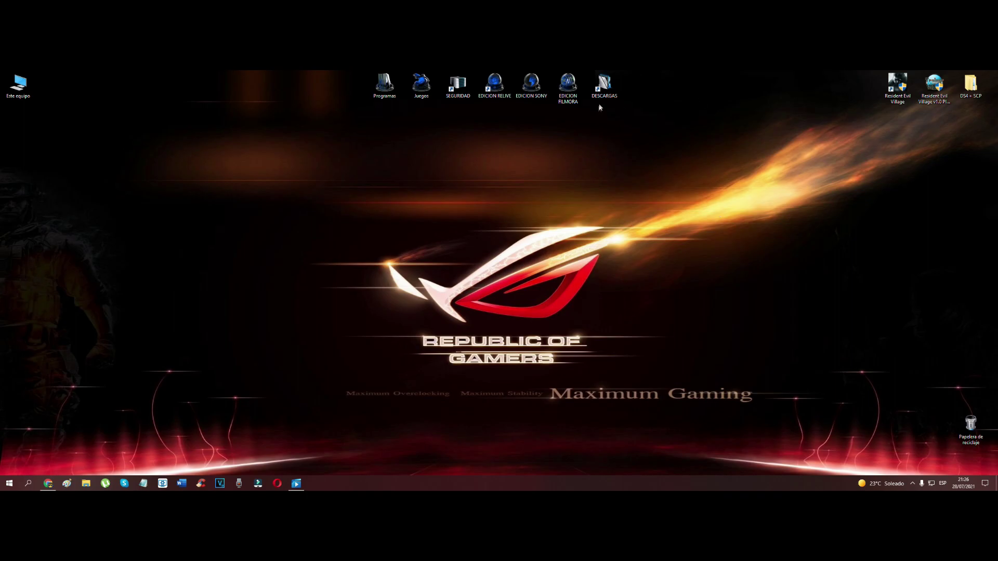
Open the DESCARGAS folder and view the add-torrent options for the Age.of.Empires.III Complete Collection torrent, cancelling without adding it.
double_click(600, 86)
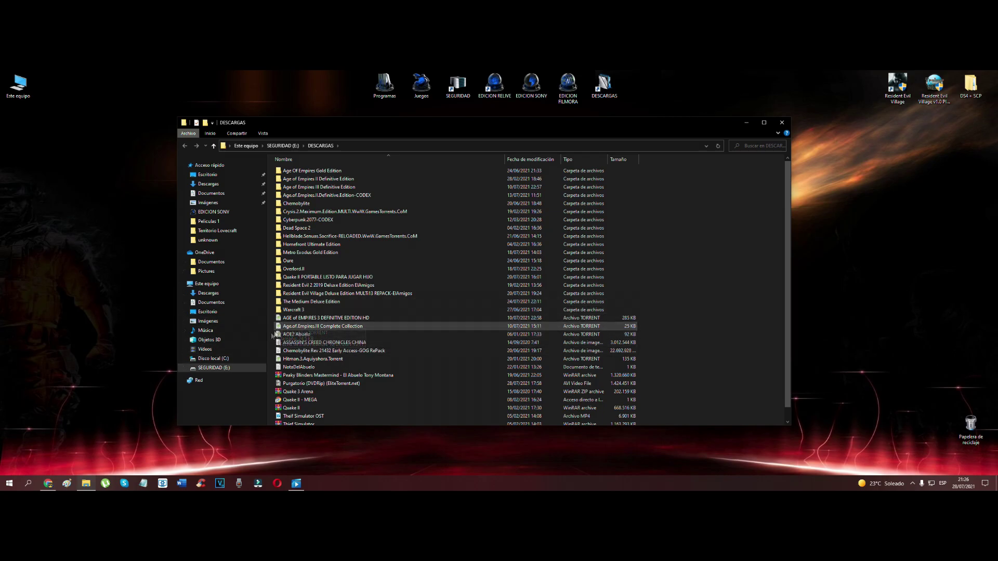
click(312, 326)
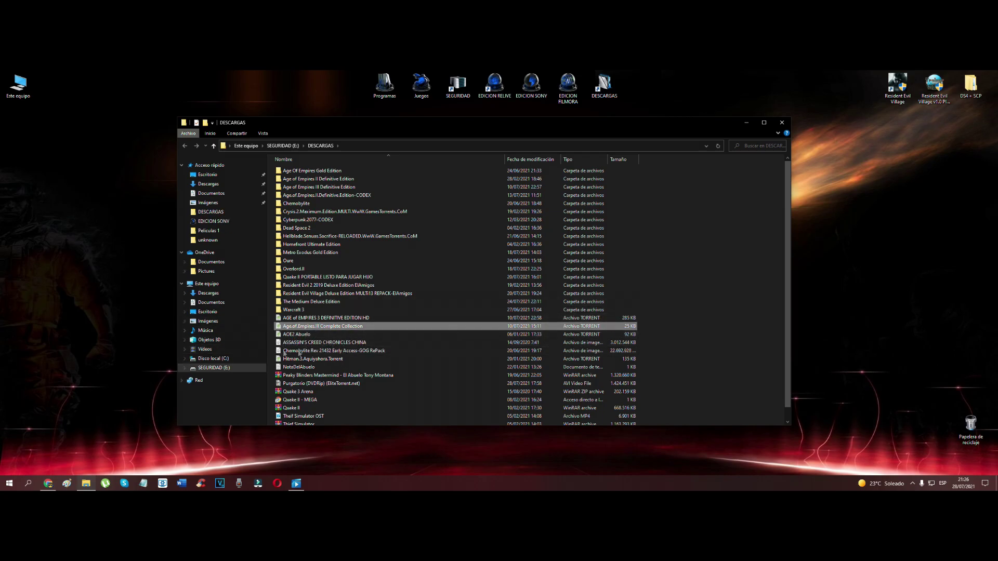
key(Return)
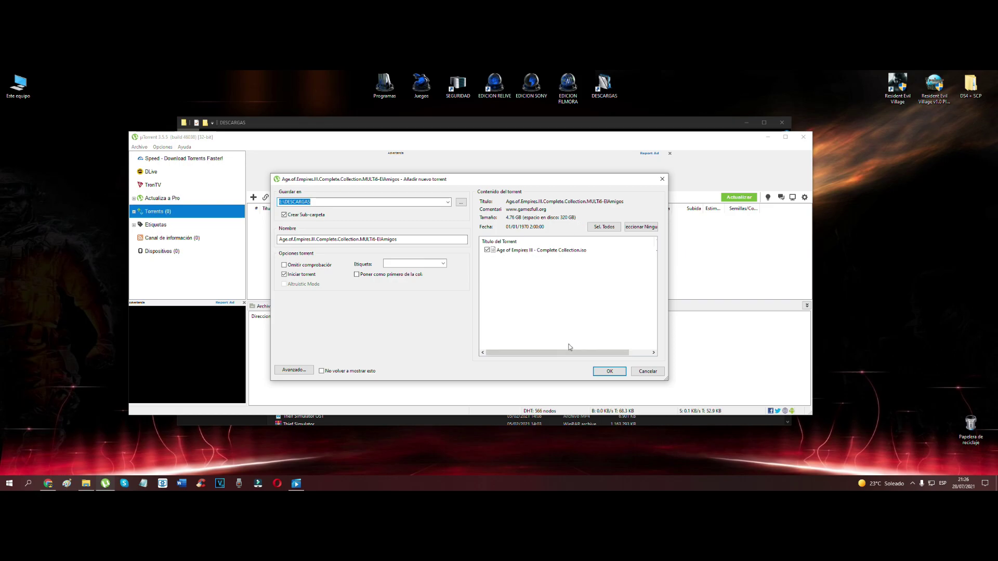
click(648, 372)
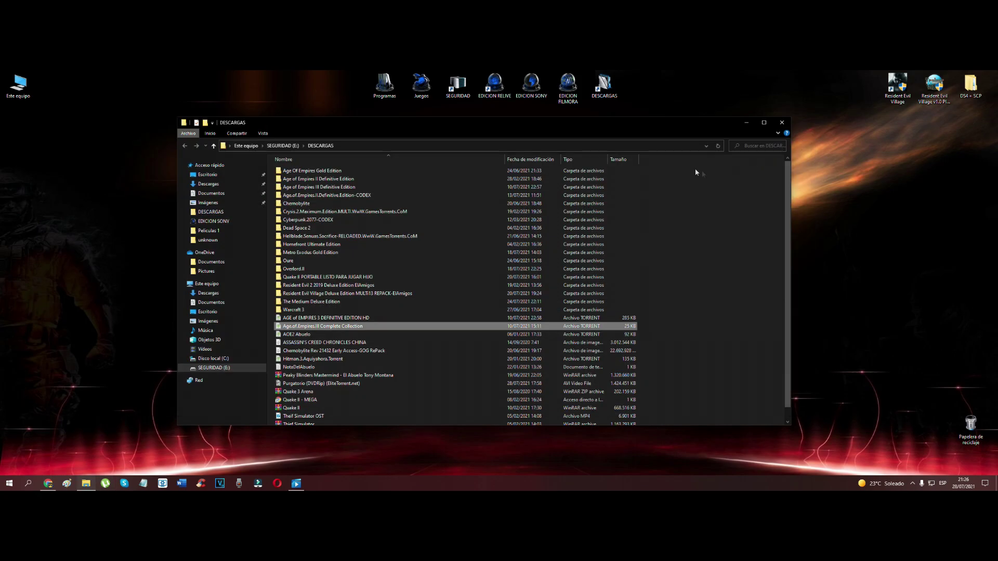
Look at the default Descargas folder from Este equipo in a separate window and close that window.
double_click(25, 90)
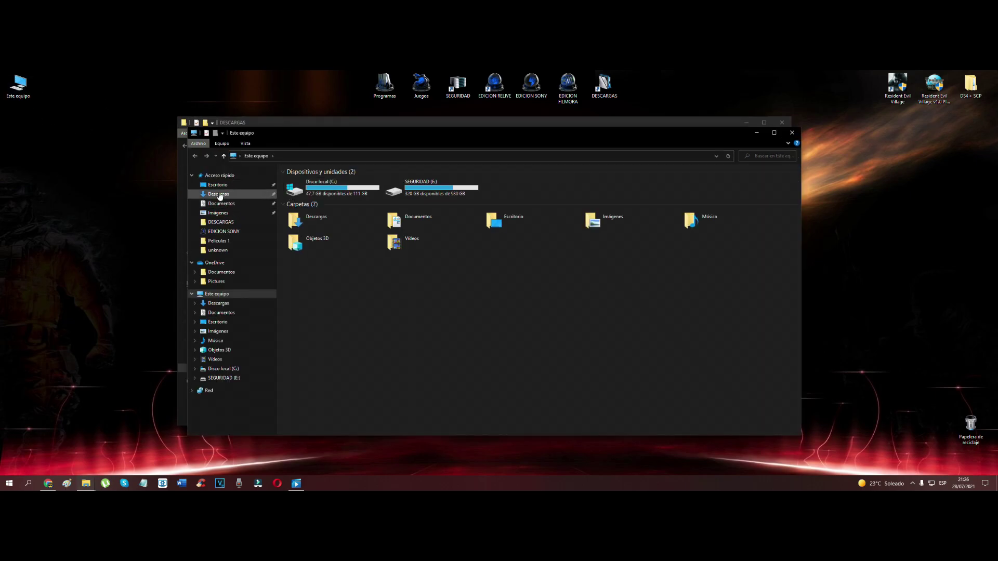
click(218, 194)
click(793, 134)
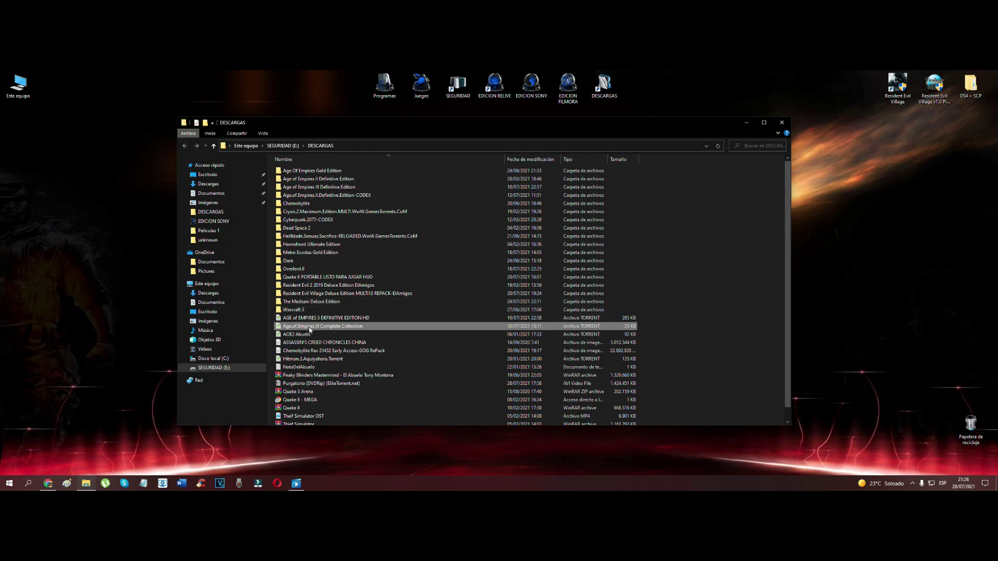
Open the Resident Evil 2 2019 Deluxe Edition ElAmigos folder and mount its disc image.
click(307, 286)
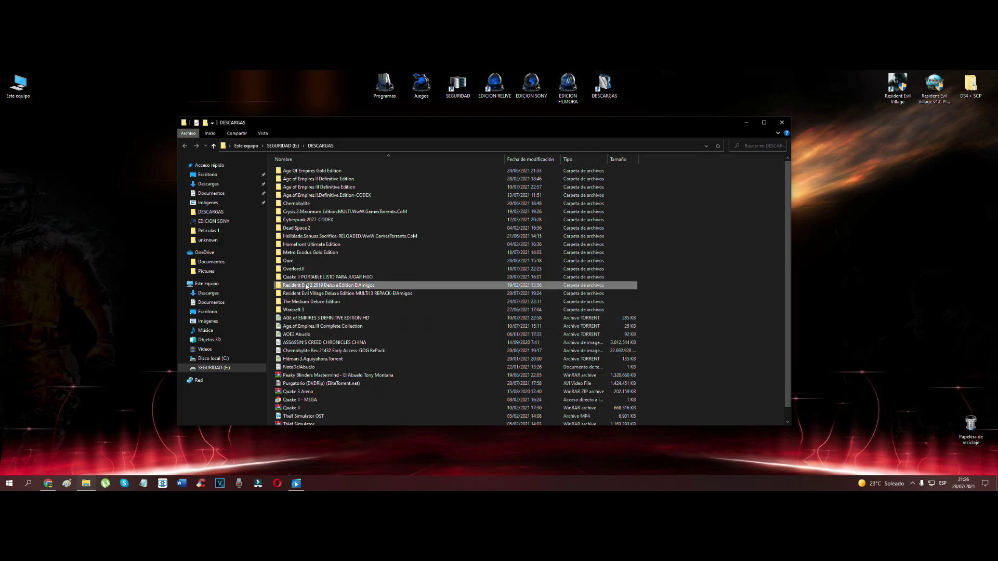
double_click(307, 287)
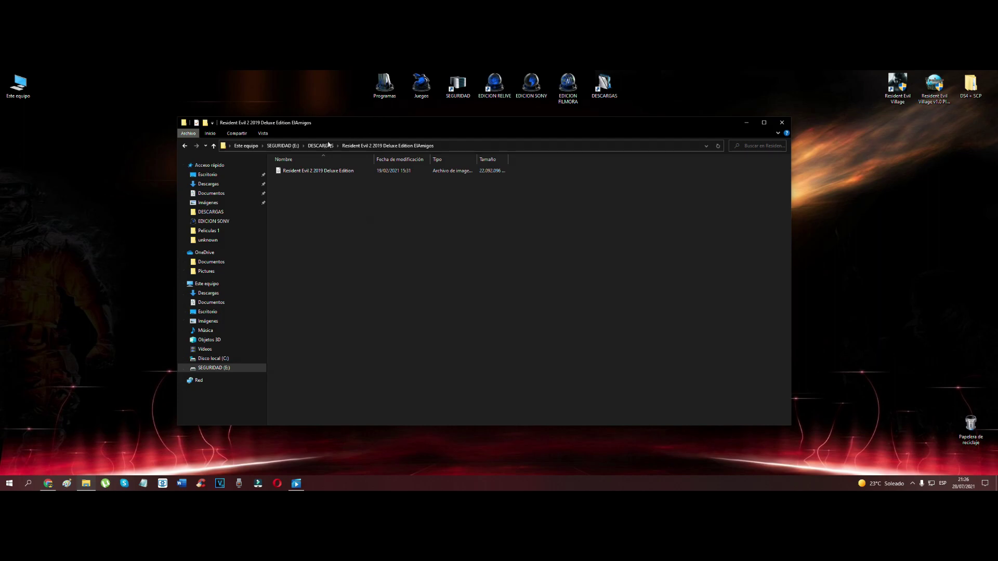
right_click(293, 172)
click(307, 178)
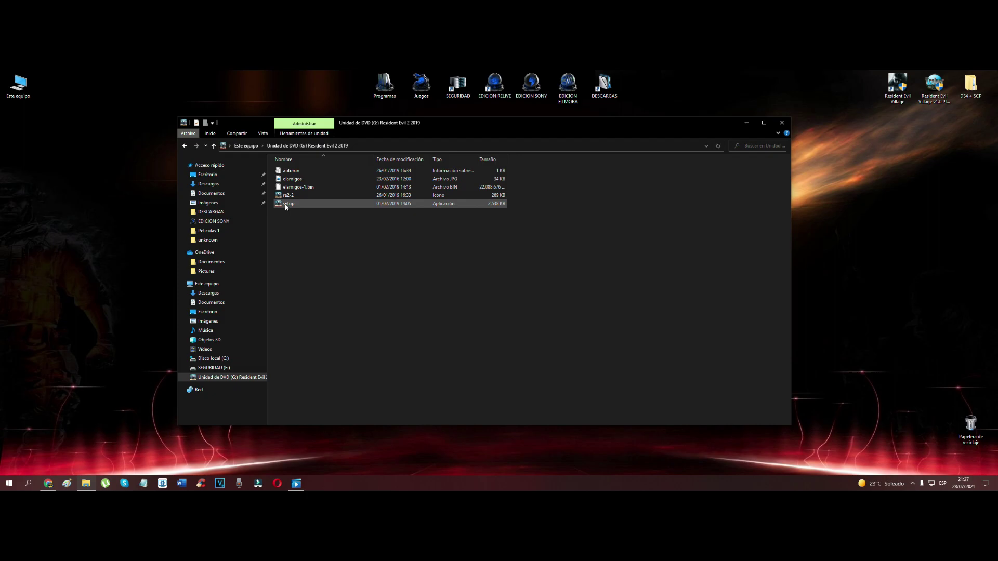
Launch the mounted image's setup as administrator, cancel the installation language selection and return to the disc image's folder.
right_click(286, 204)
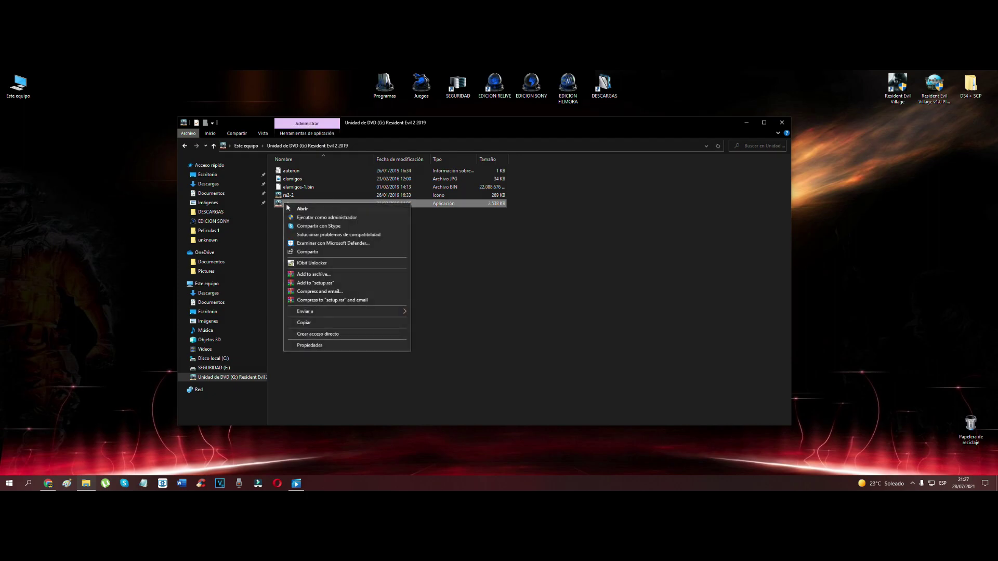
click(315, 218)
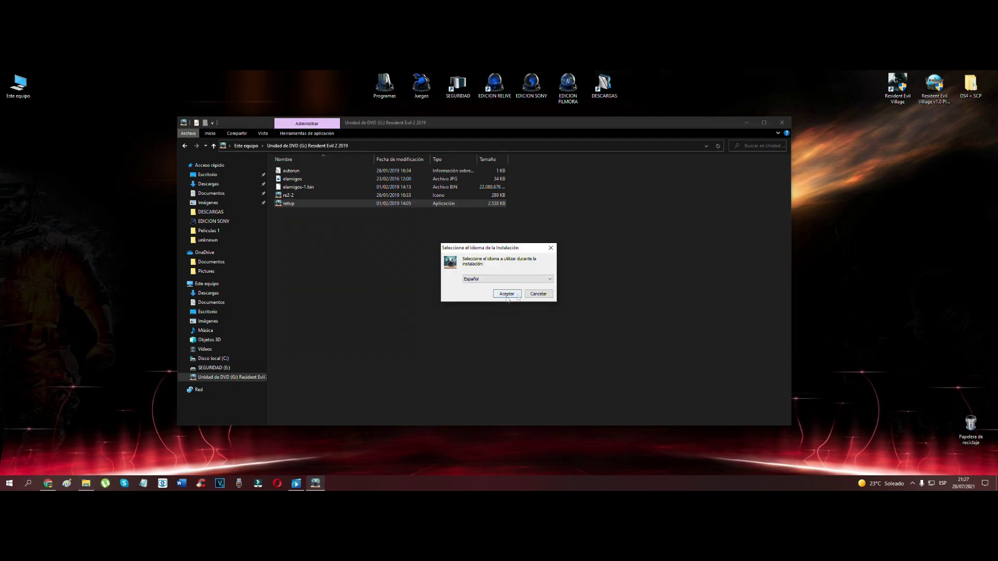
click(542, 296)
key(alt+Left)
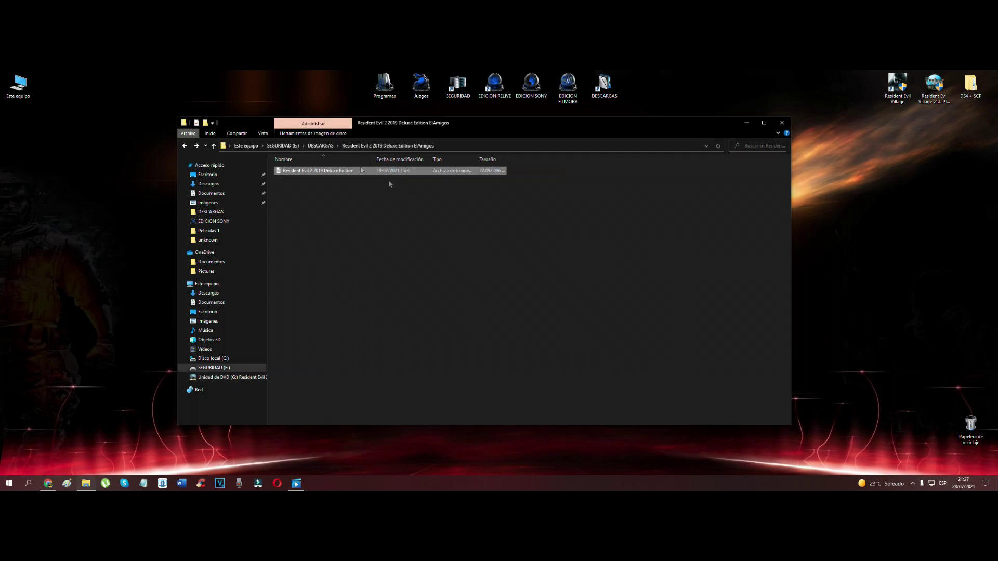
Eject the Resident Evil 2 2019 virtual DVD drive from Este equipo and close that window.
double_click(19, 87)
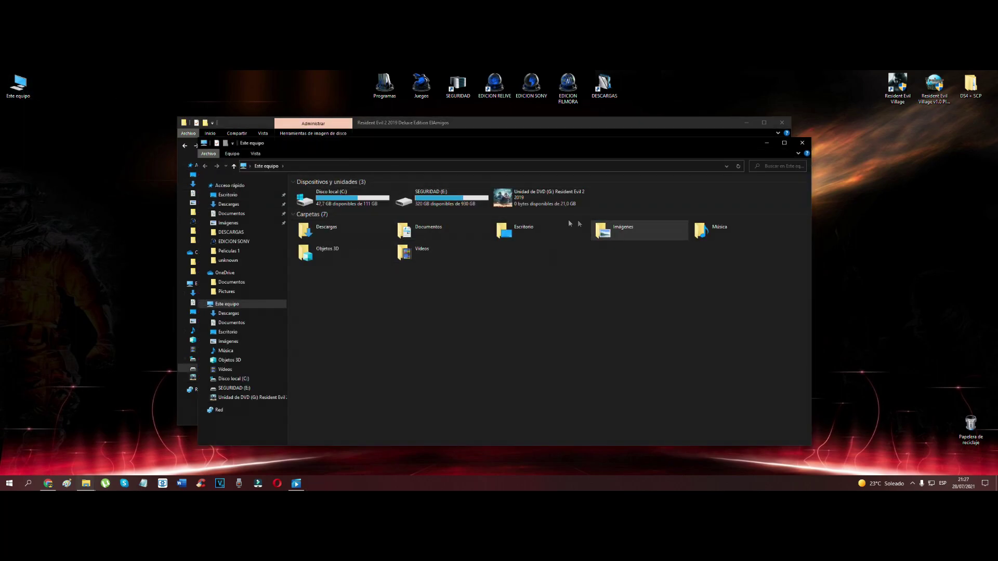
right_click(509, 198)
click(570, 292)
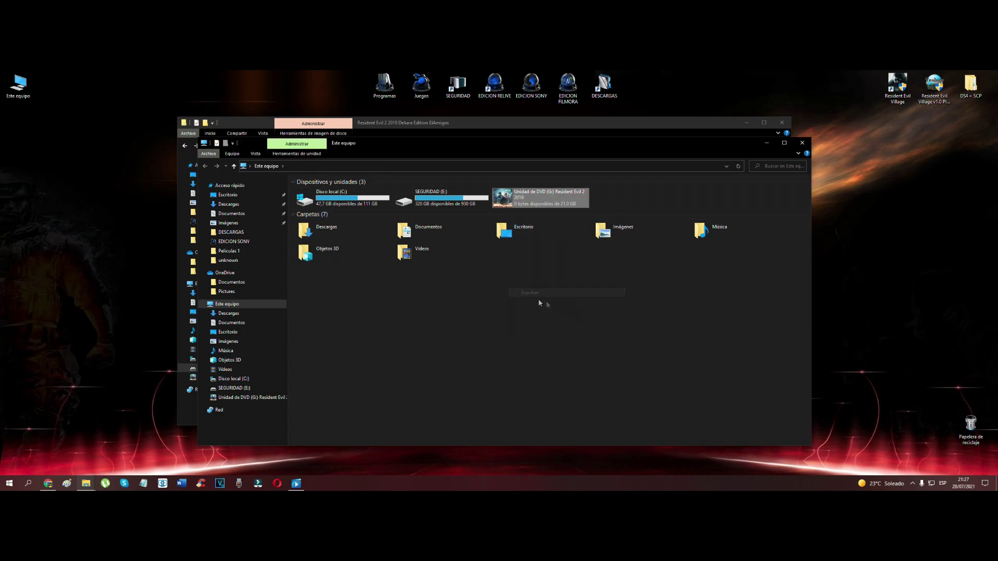
click(801, 143)
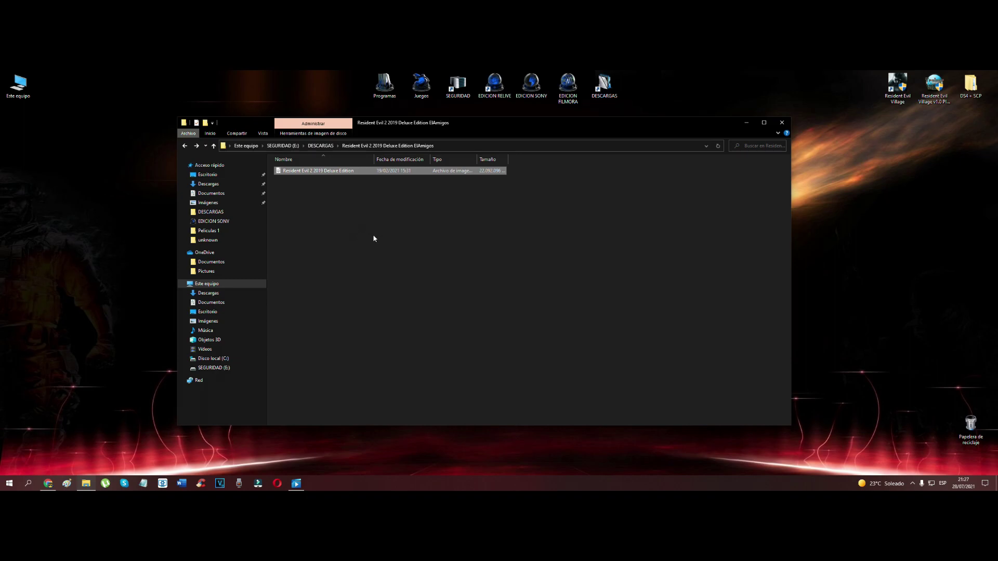
right_click(294, 171)
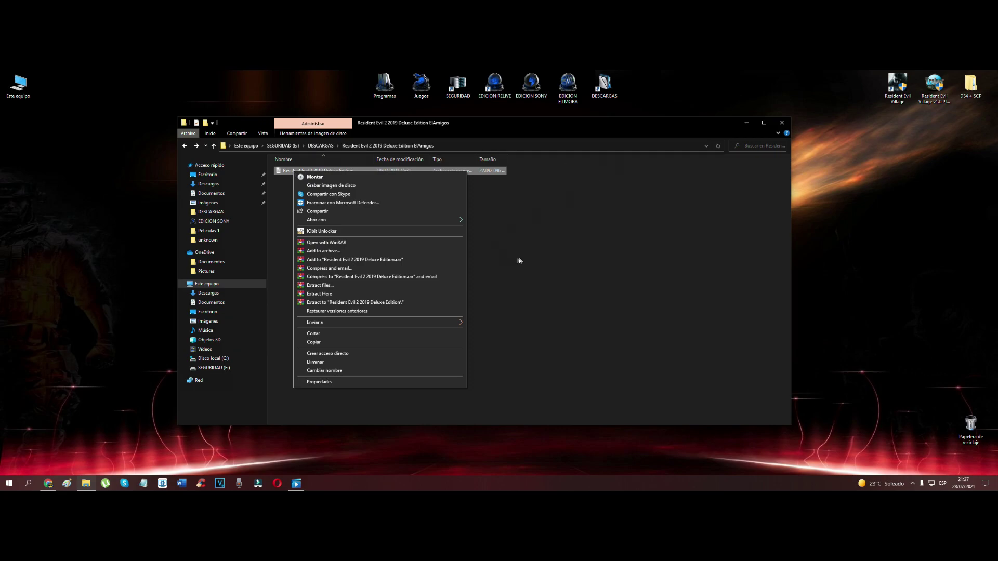
click(562, 227)
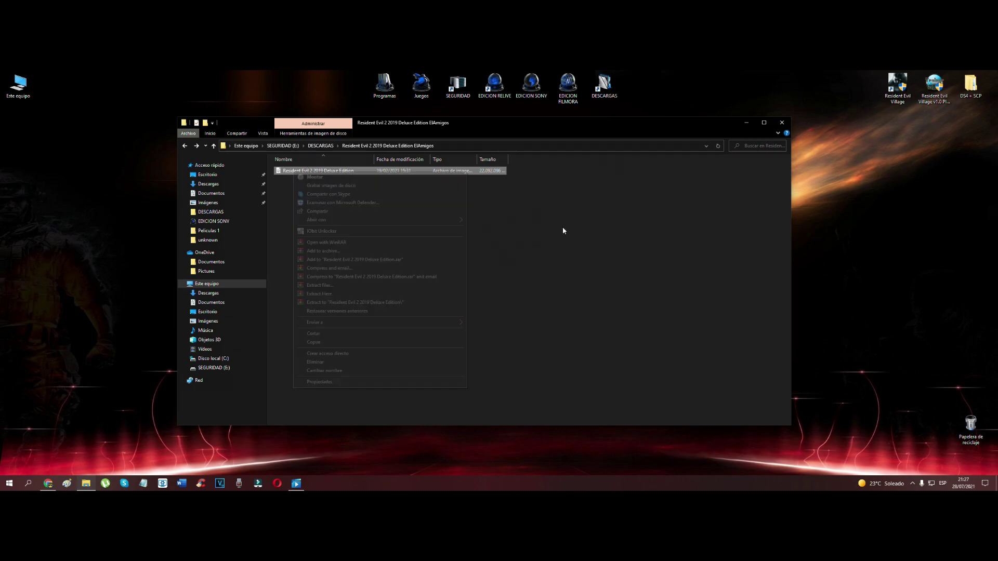
right_click(294, 173)
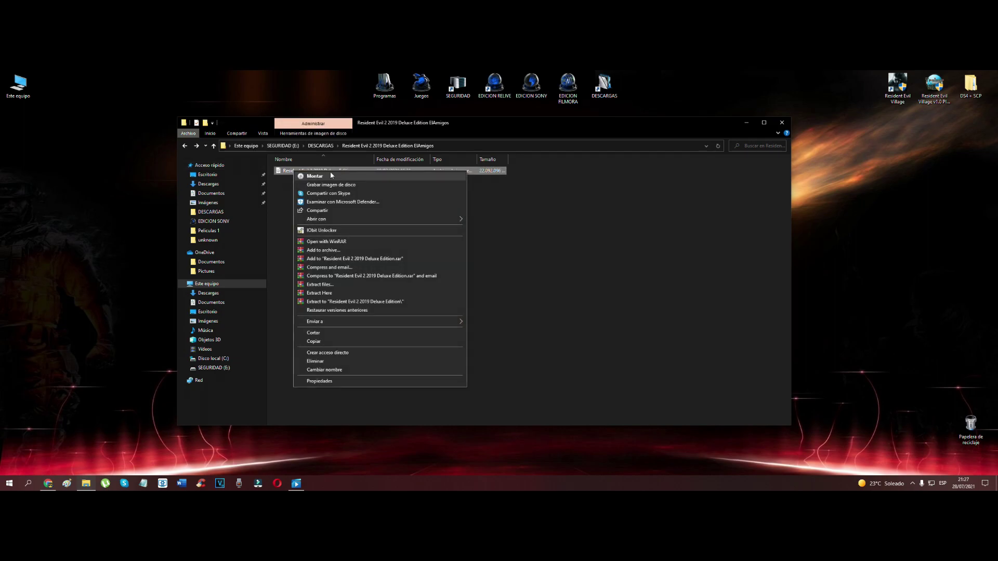
click(502, 272)
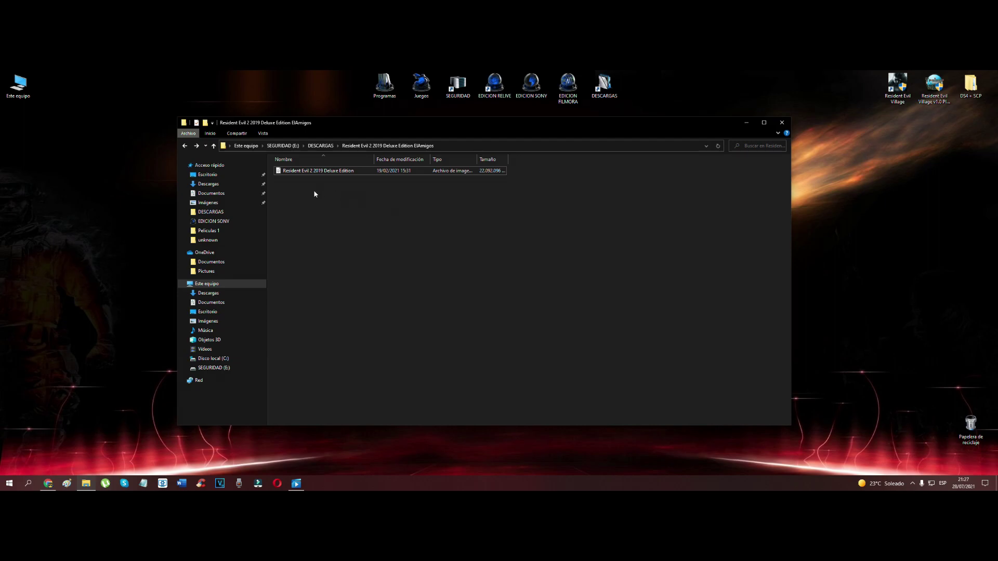
Open the Resident Evil 2 2019 Deluxe Edition disc image with Explorador de Windows.
right_click(298, 172)
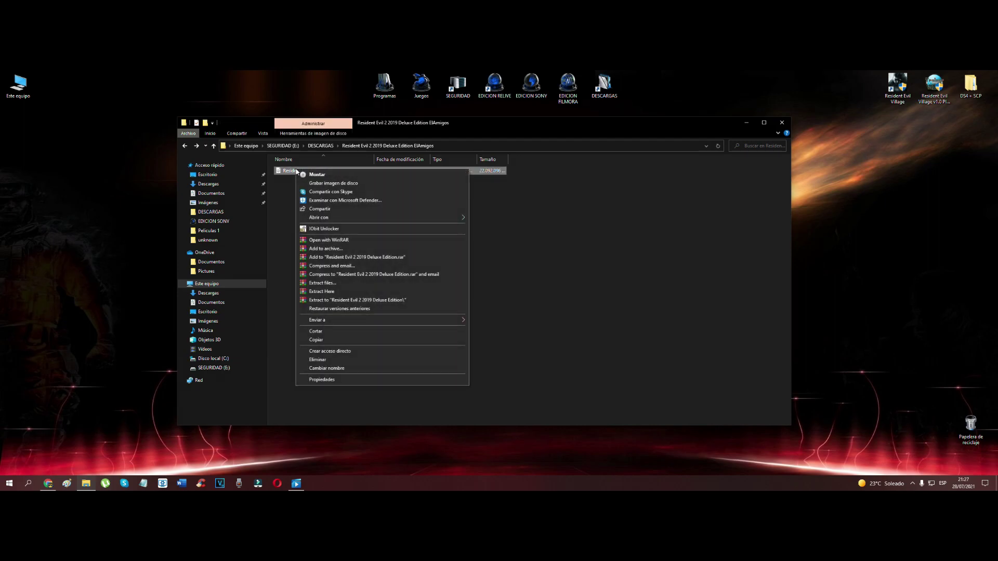
mouse_move(347, 220)
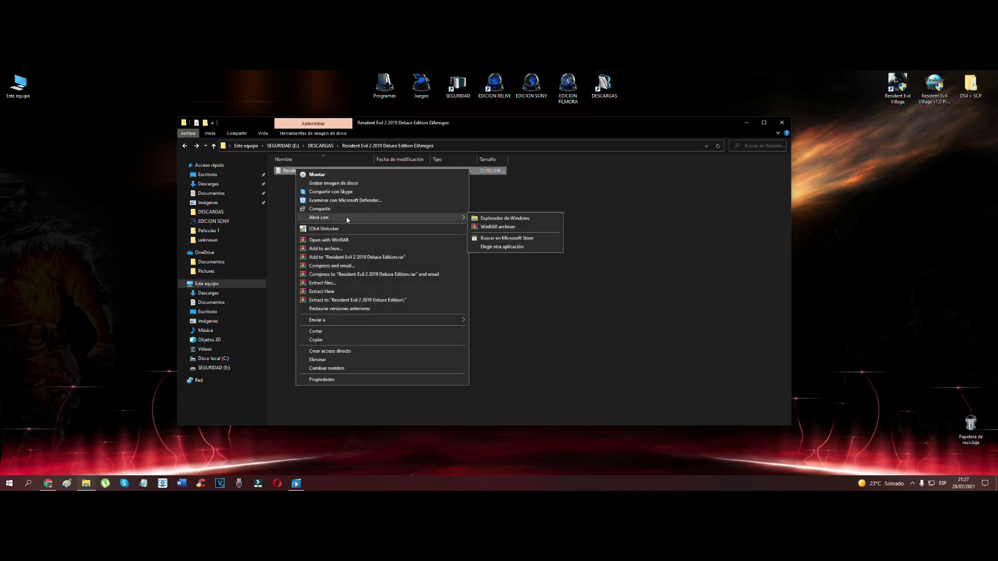
click(512, 219)
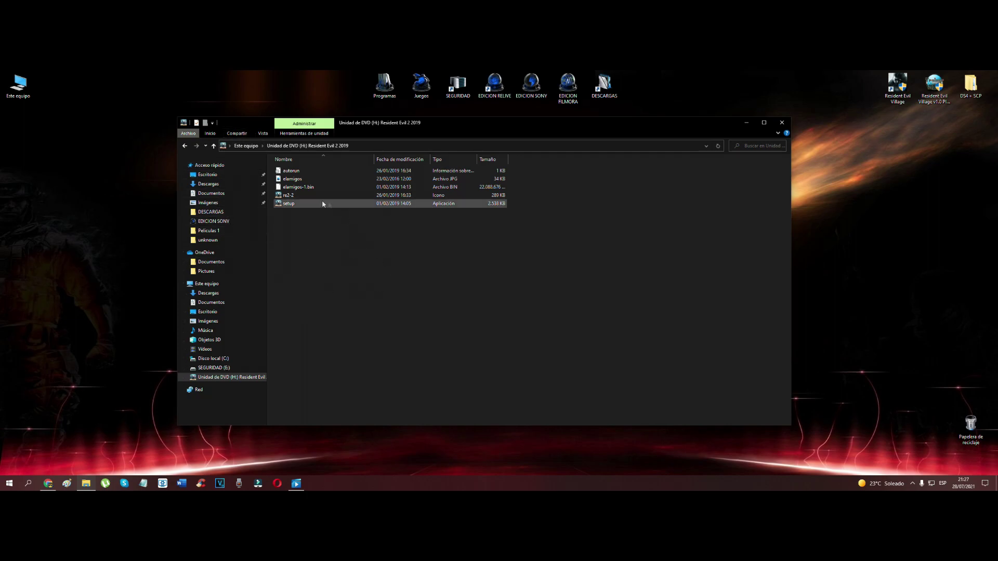
Start setup as administrator from the H: DVD drive and cancel the installer.
right_click(287, 204)
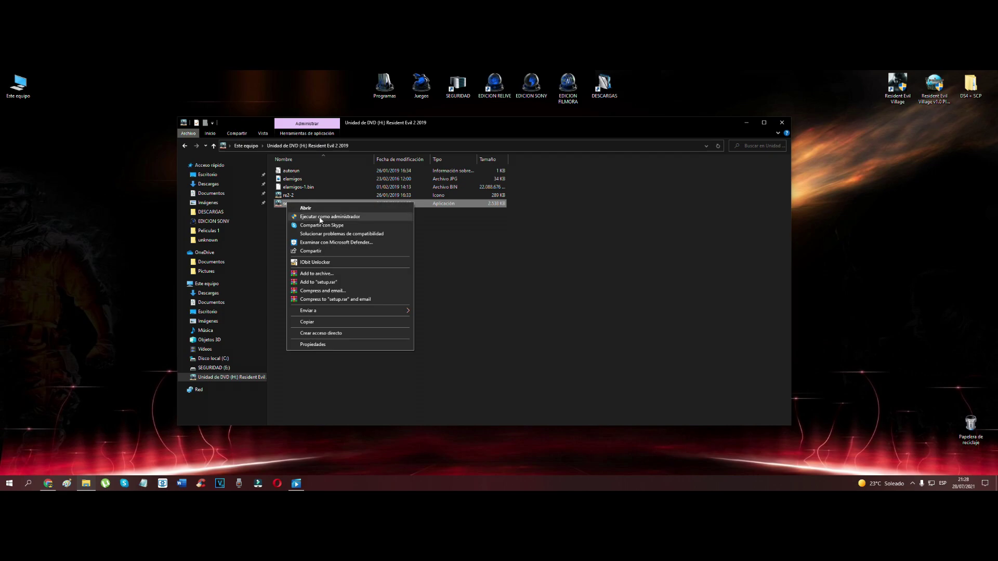
click(321, 217)
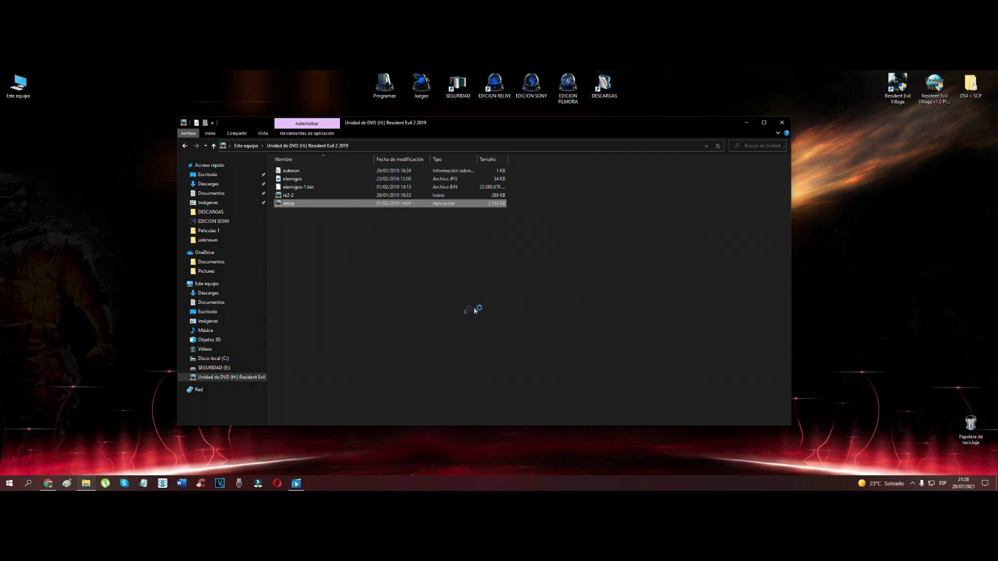
click(544, 297)
Return to the DESCARGAS folder and open the Resident Evil Village Deluxe Edition MULTi13 REPACK-ElAmigos folder.
key(alt+Left)
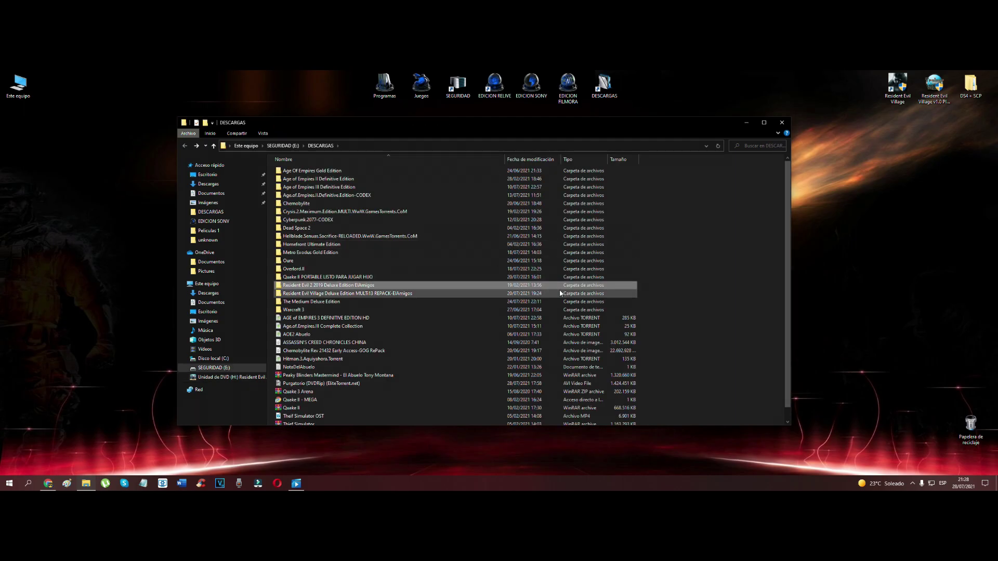
double_click(314, 278)
key(alt+Left)
double_click(313, 289)
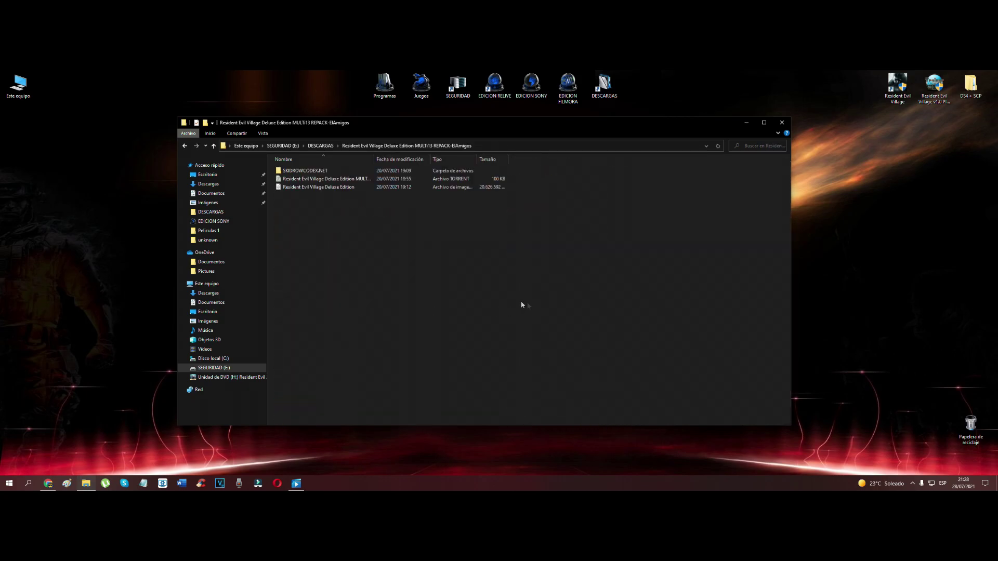